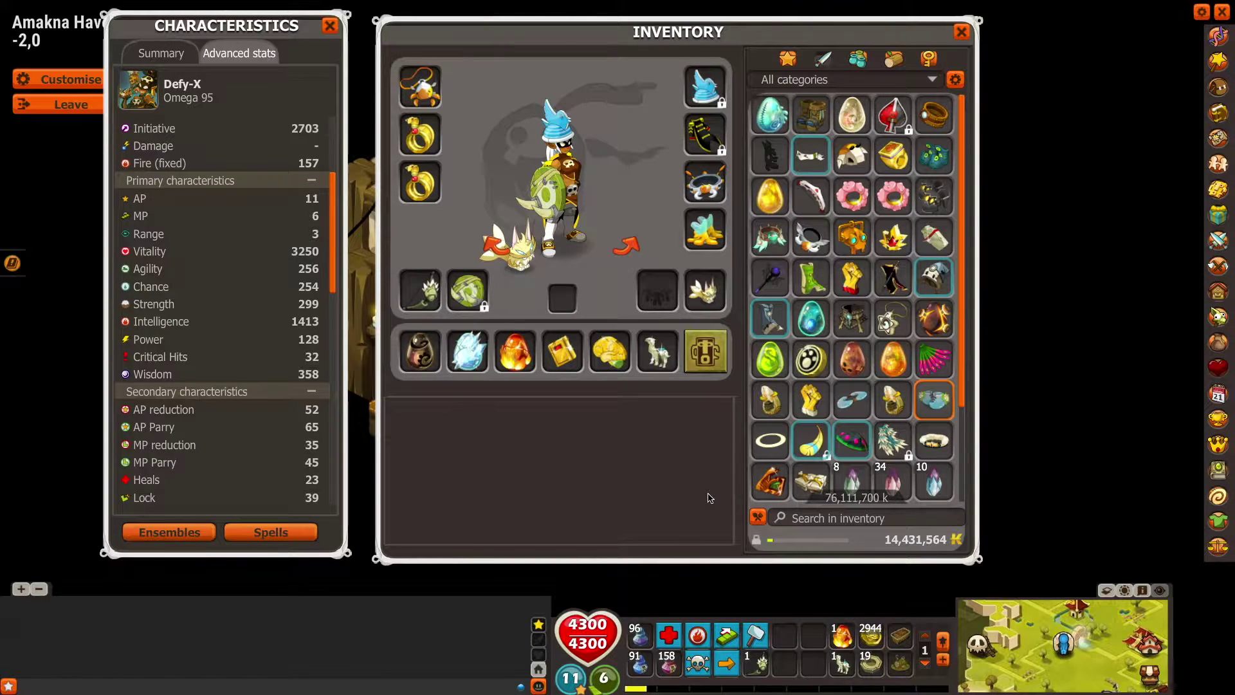
# In Dofus Options, go to the Themes page and choose Install a new theme
pyautogui.moveTo(893, 400)
pyautogui.moveTo(891, 207)
pyautogui.click(1199, 15)
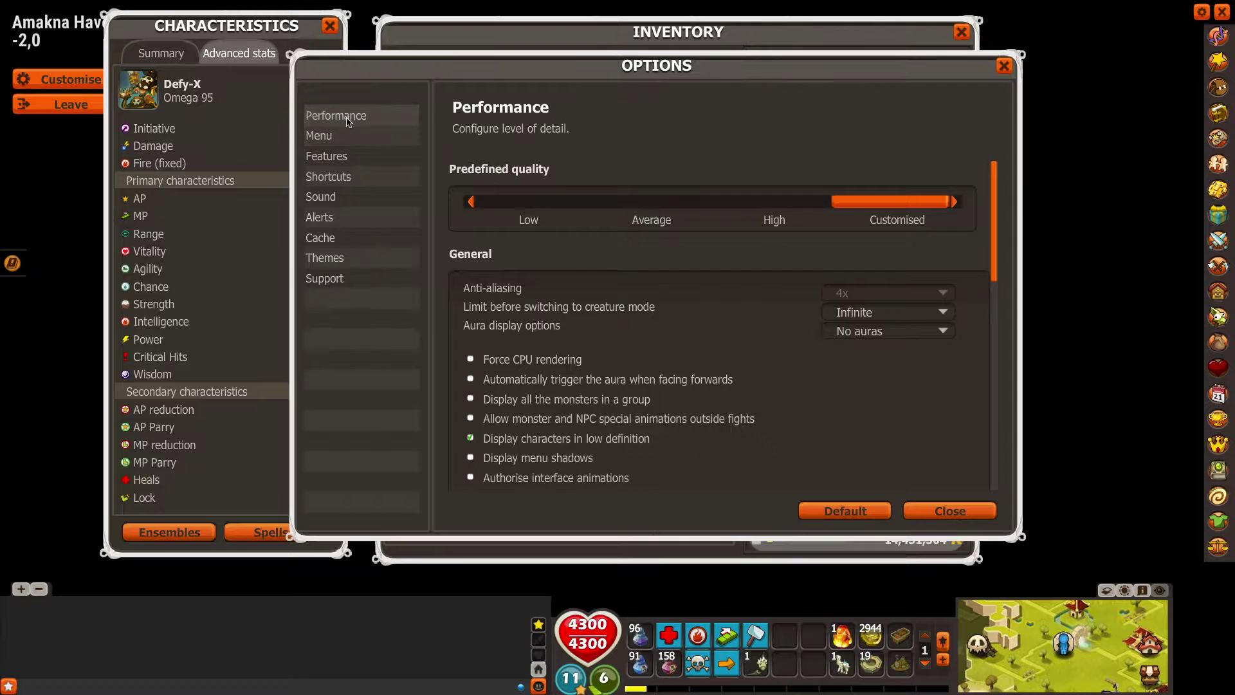
pyautogui.click(341, 263)
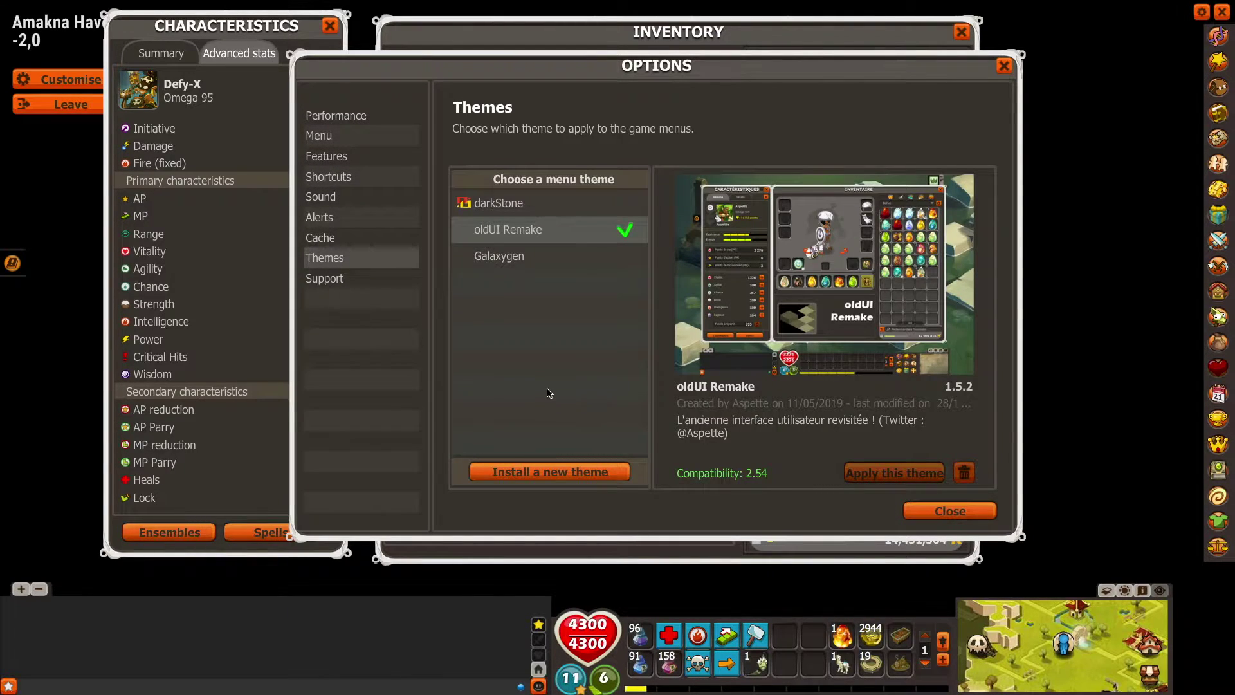
pyautogui.click(550, 476)
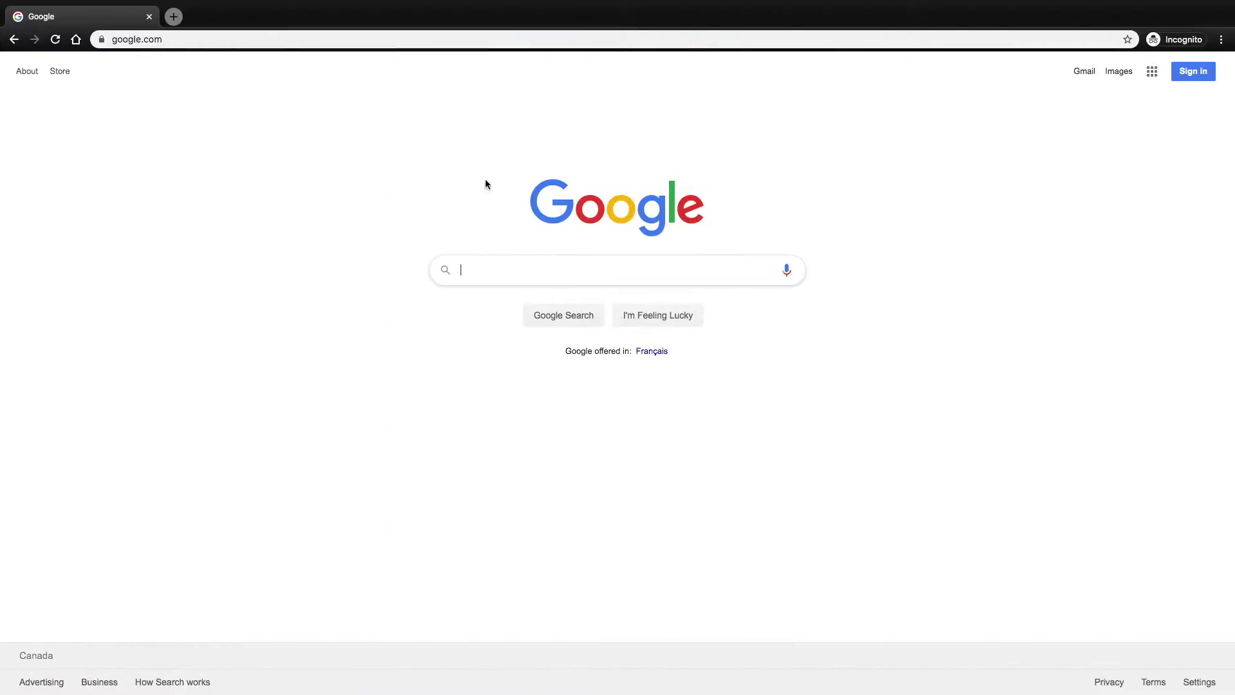
# Go to google.com in the web browser
pyautogui.write('google.com')
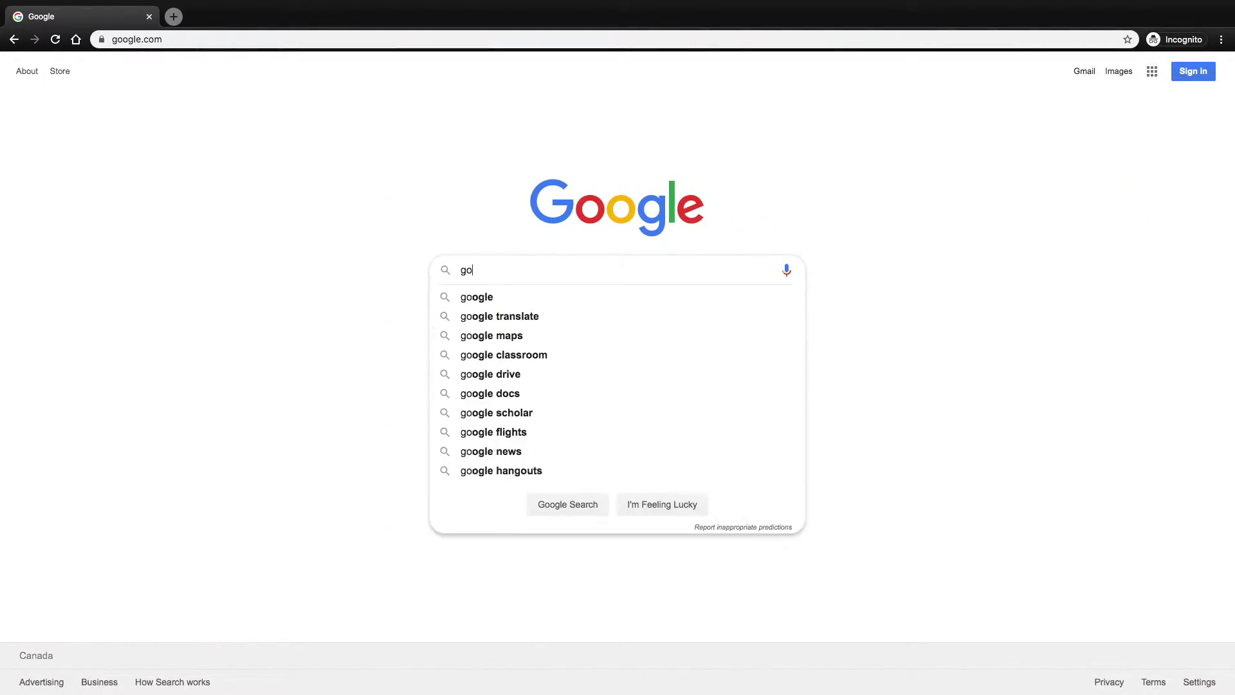
pyautogui.press('Escape')
pyautogui.press('Return')
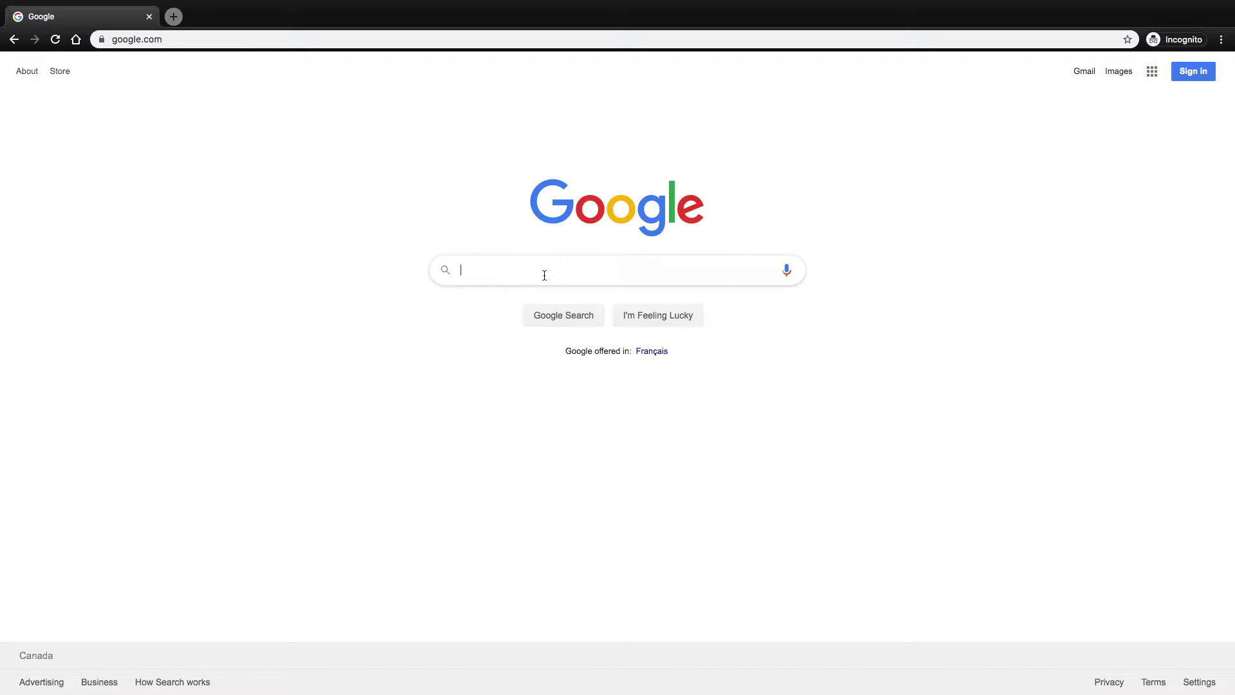
# Search Google for 'dofus themes' and scroll to the themeCenter - Dofus Tools result
pyautogui.write('dofus themes')
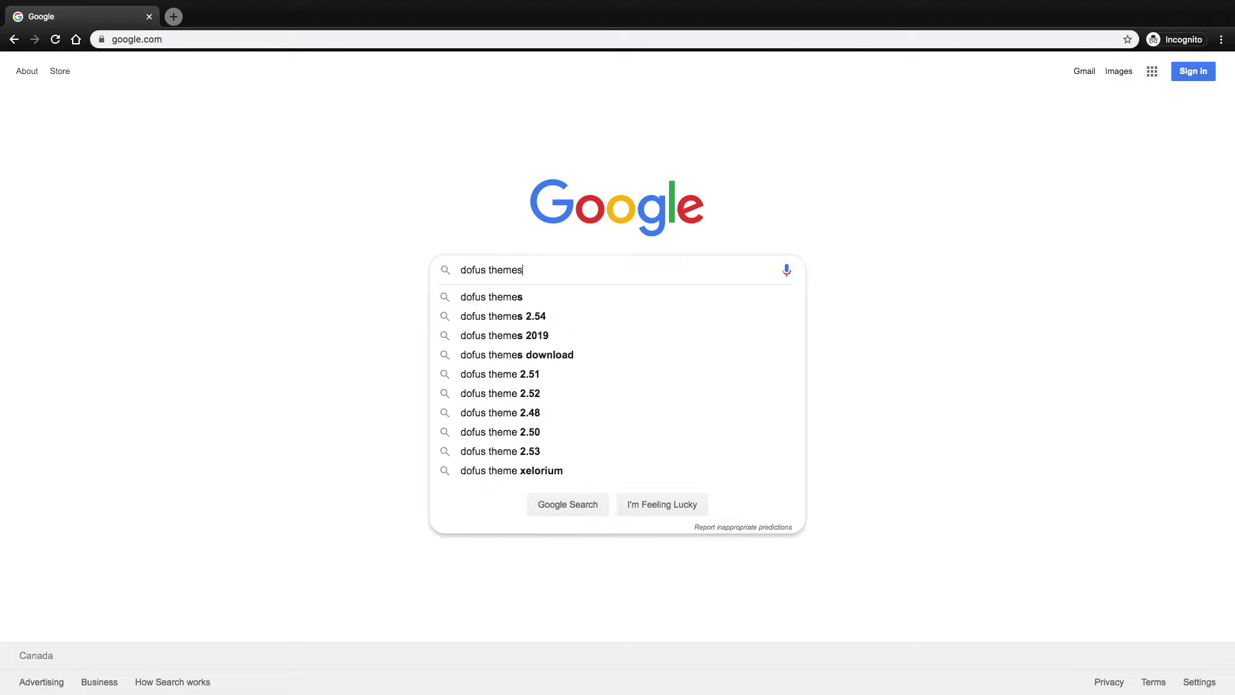
pyautogui.press('Return')
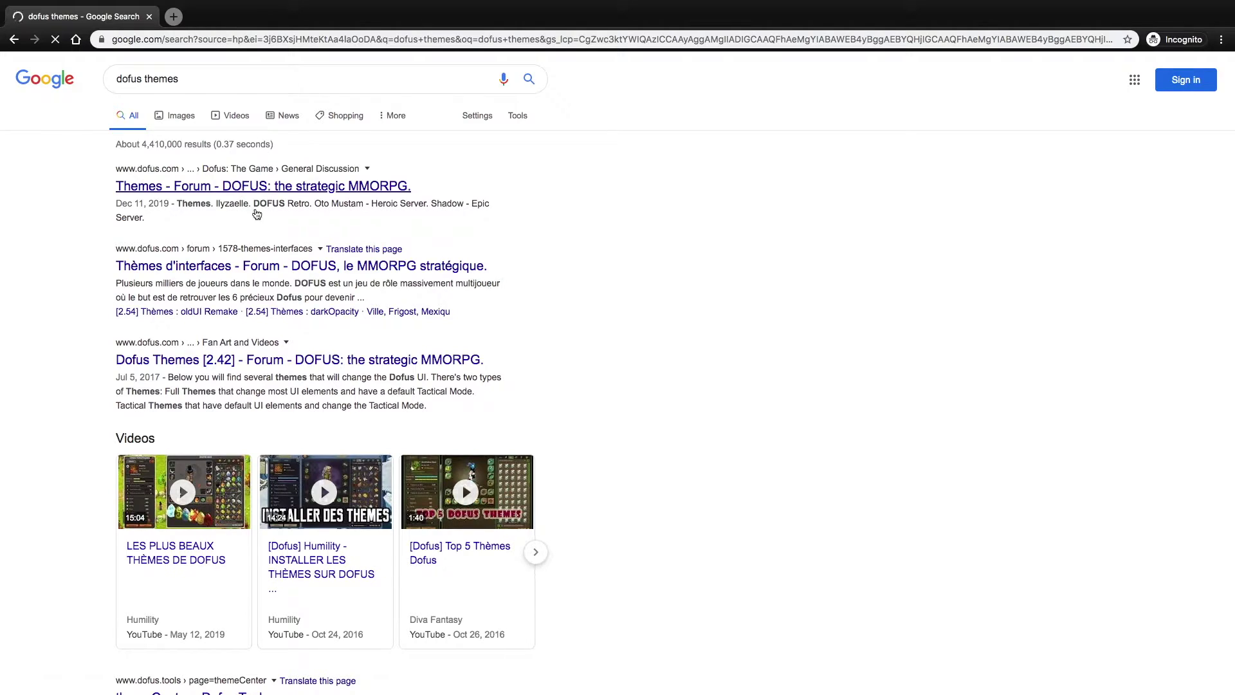
pyautogui.scroll(-6, 257, 213)
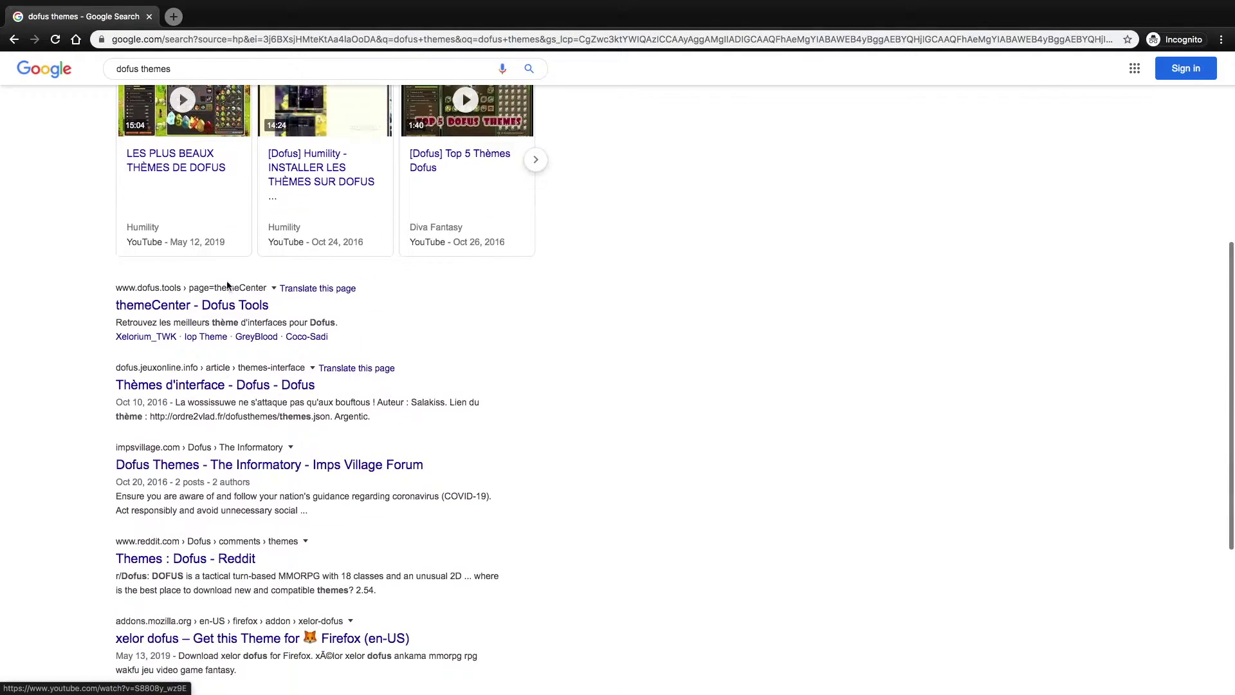
# Open themeCenter on Dofus Tools and sort the themes by 'Trier par nouveauté'
pyautogui.click(202, 314)
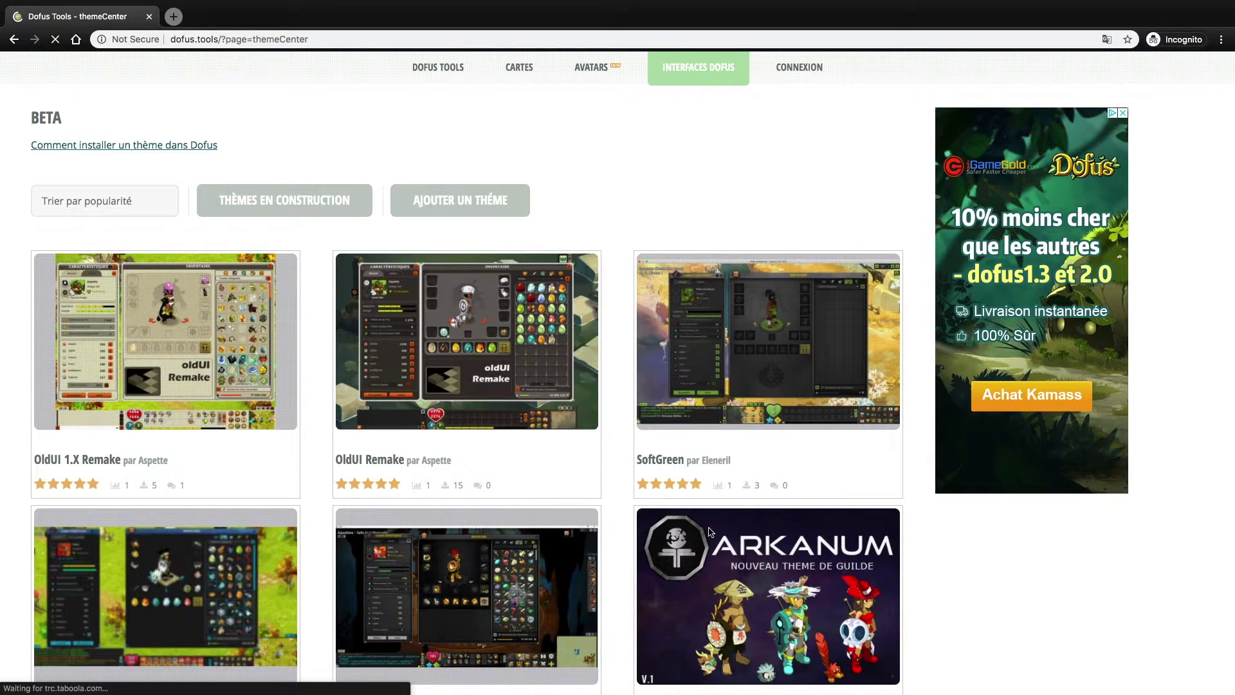
pyautogui.scroll(-1, 710, 532)
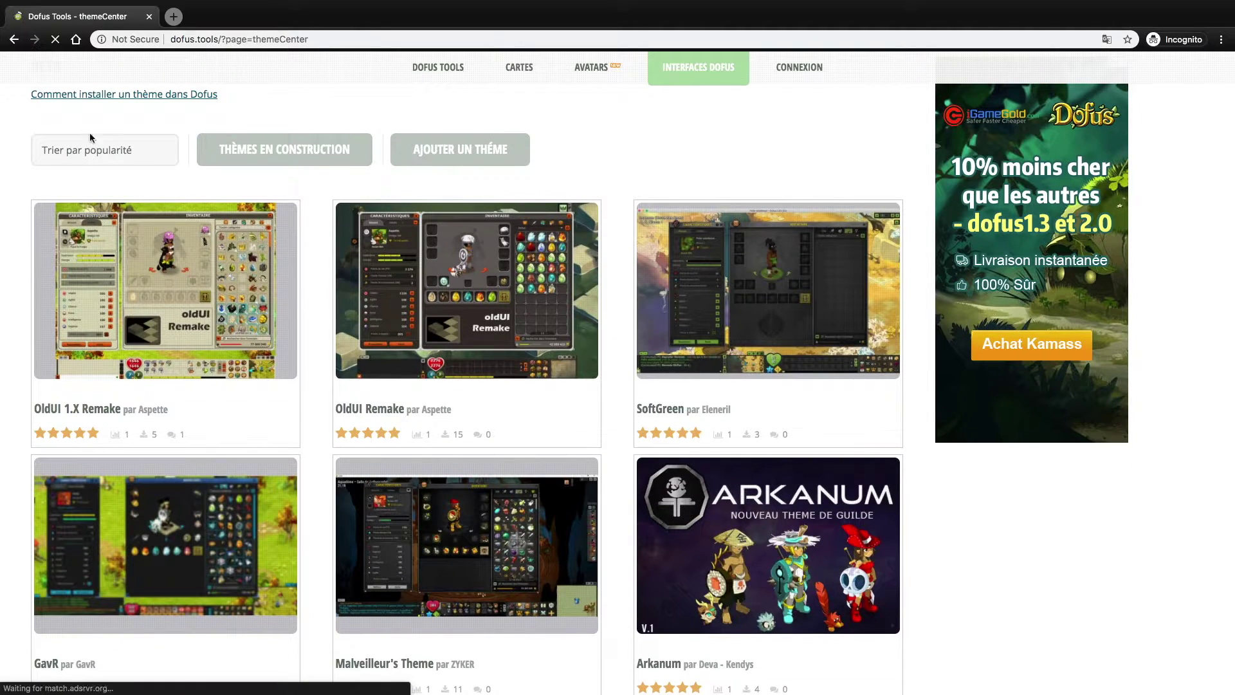
pyautogui.click(143, 164)
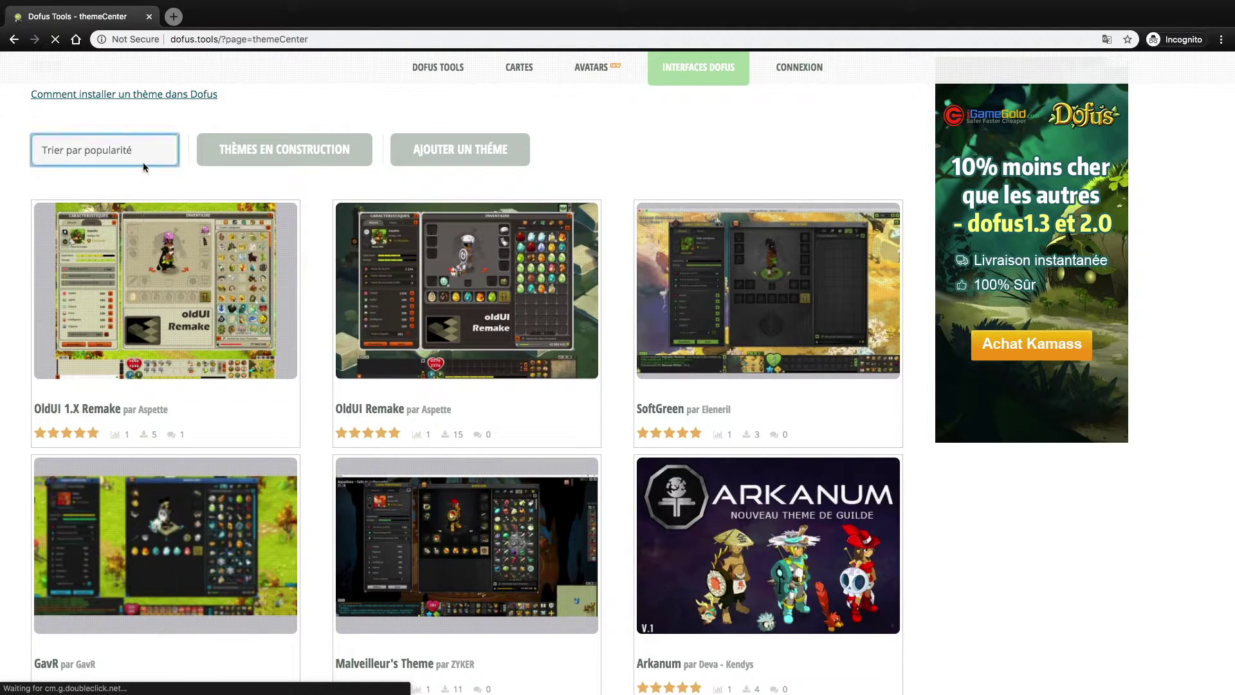
pyautogui.click(143, 162)
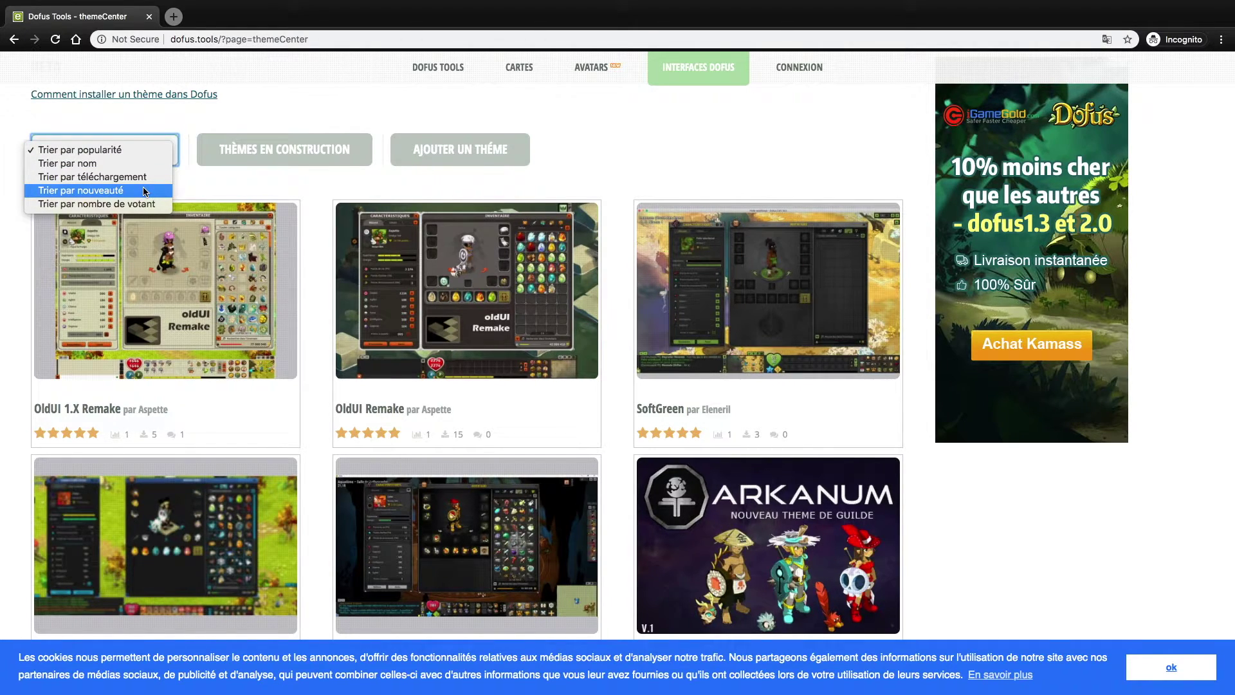
pyautogui.click(145, 191)
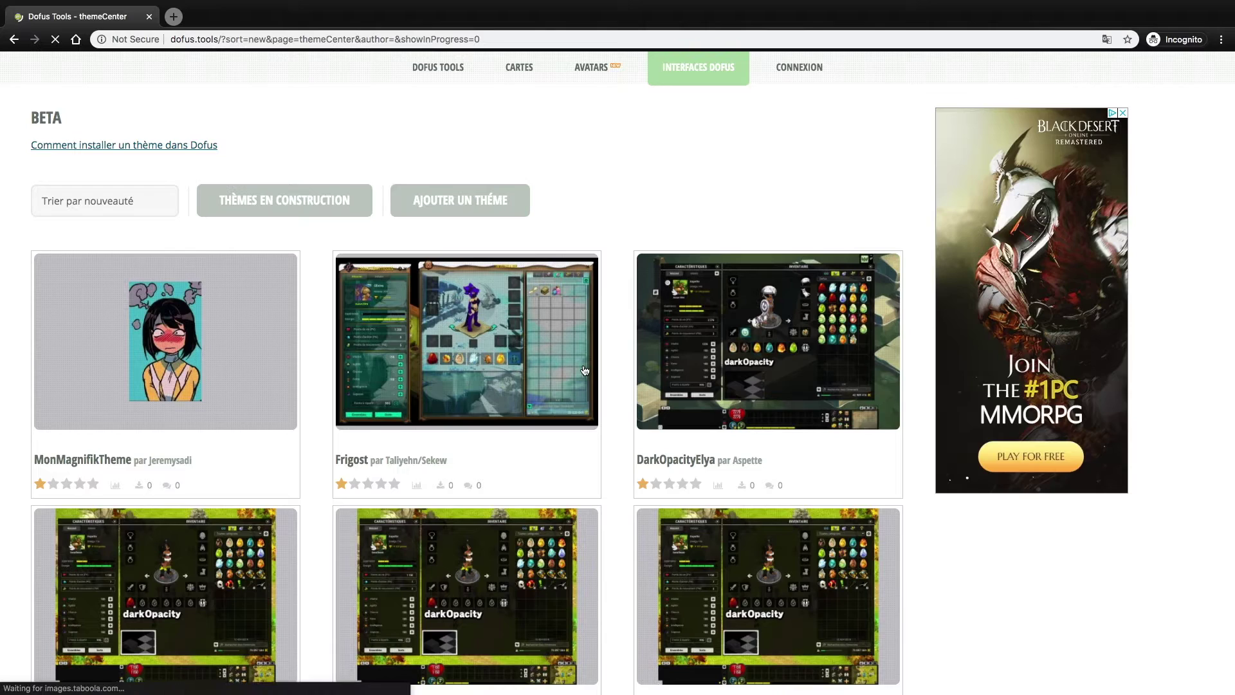
# Browse the Interfaces theme grid and open the RedPure theme's details page
pyautogui.scroll(-2, 583, 368)
pyautogui.scroll(-1, 775, 252)
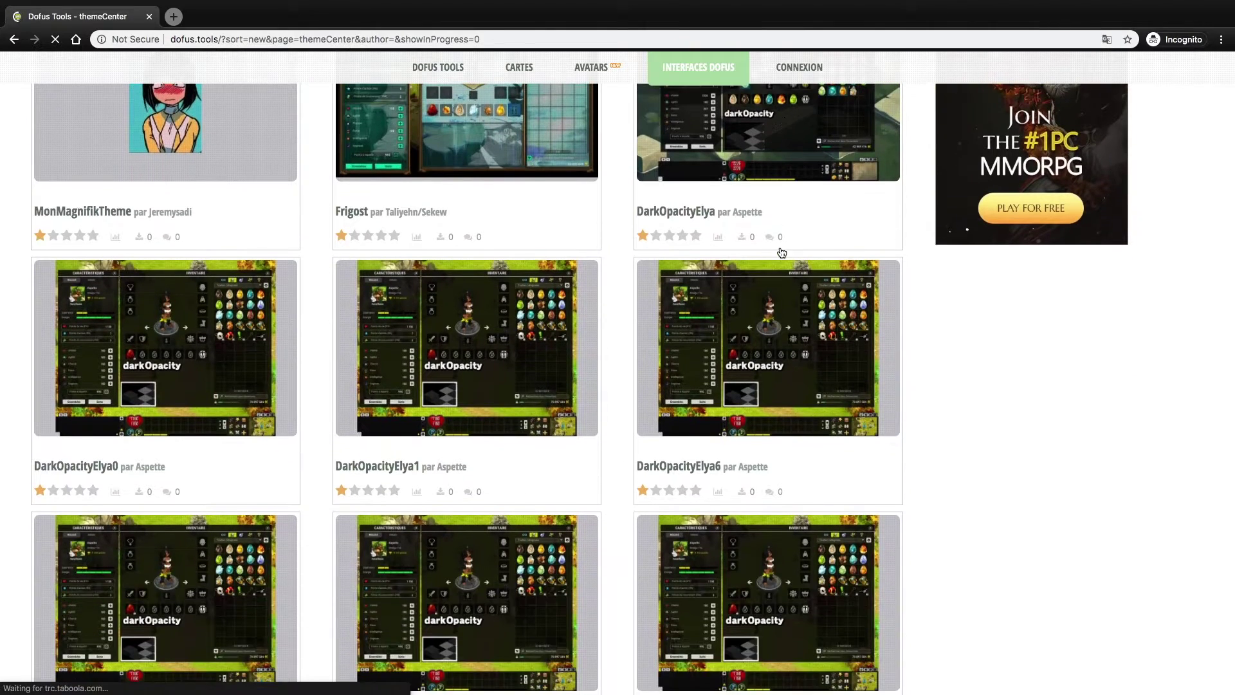
pyautogui.scroll(-10, 604, 222)
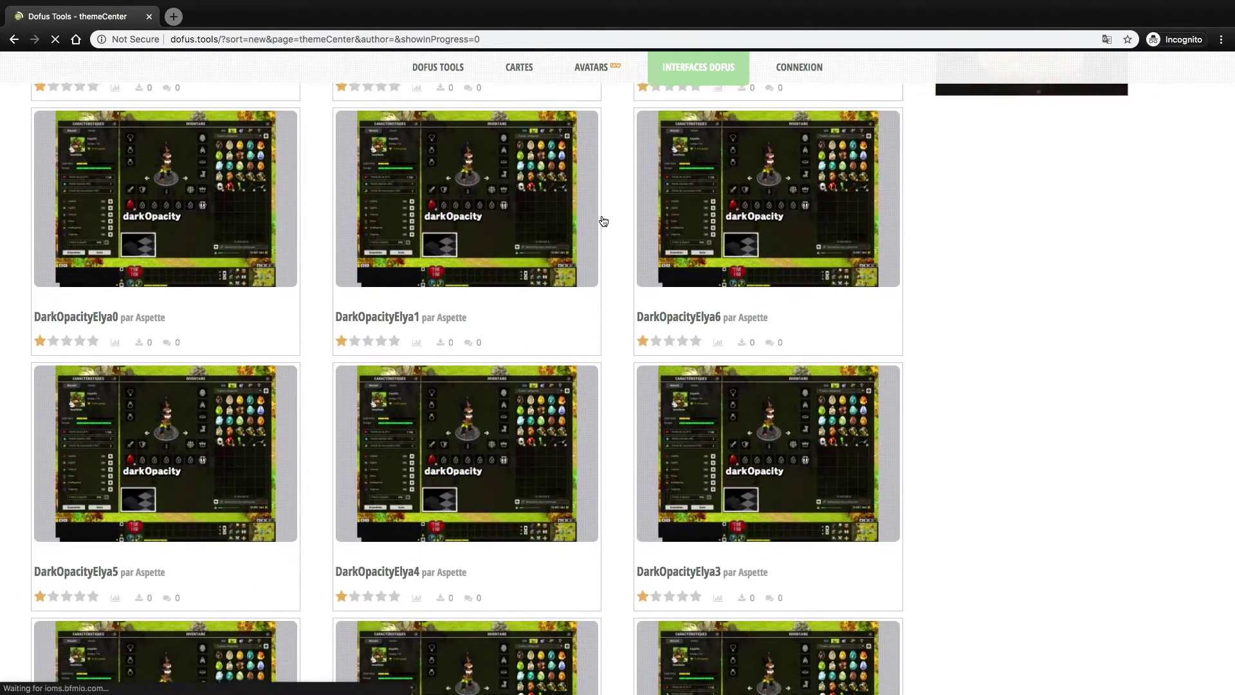
pyautogui.scroll(-8, 602, 220)
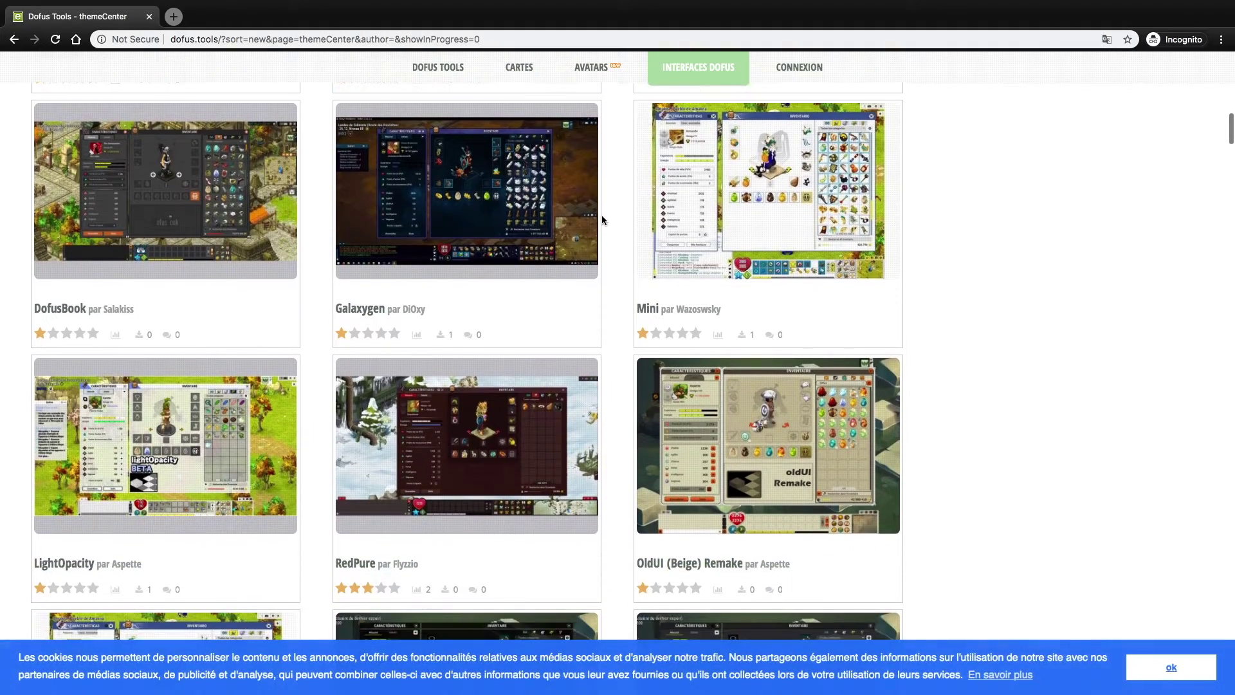
pyautogui.scroll(-10, 602, 220)
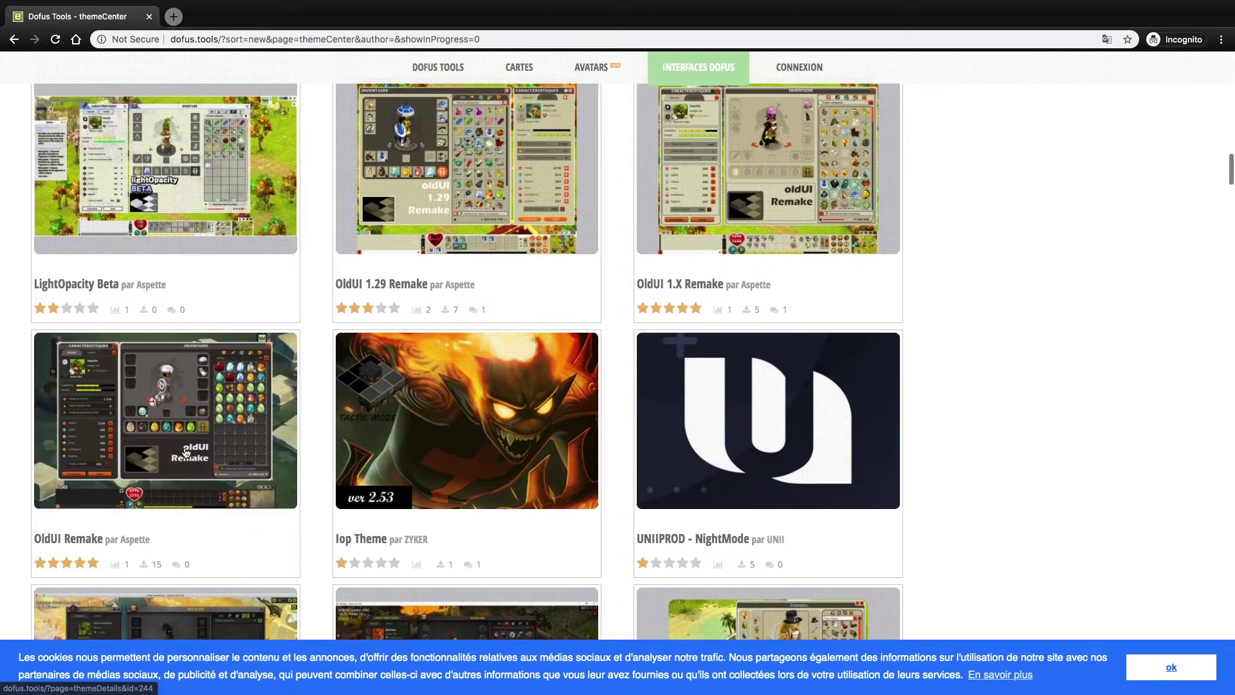
pyautogui.scroll(3, 185, 452)
pyautogui.scroll(2, 465, 396)
pyautogui.scroll(2, 465, 396)
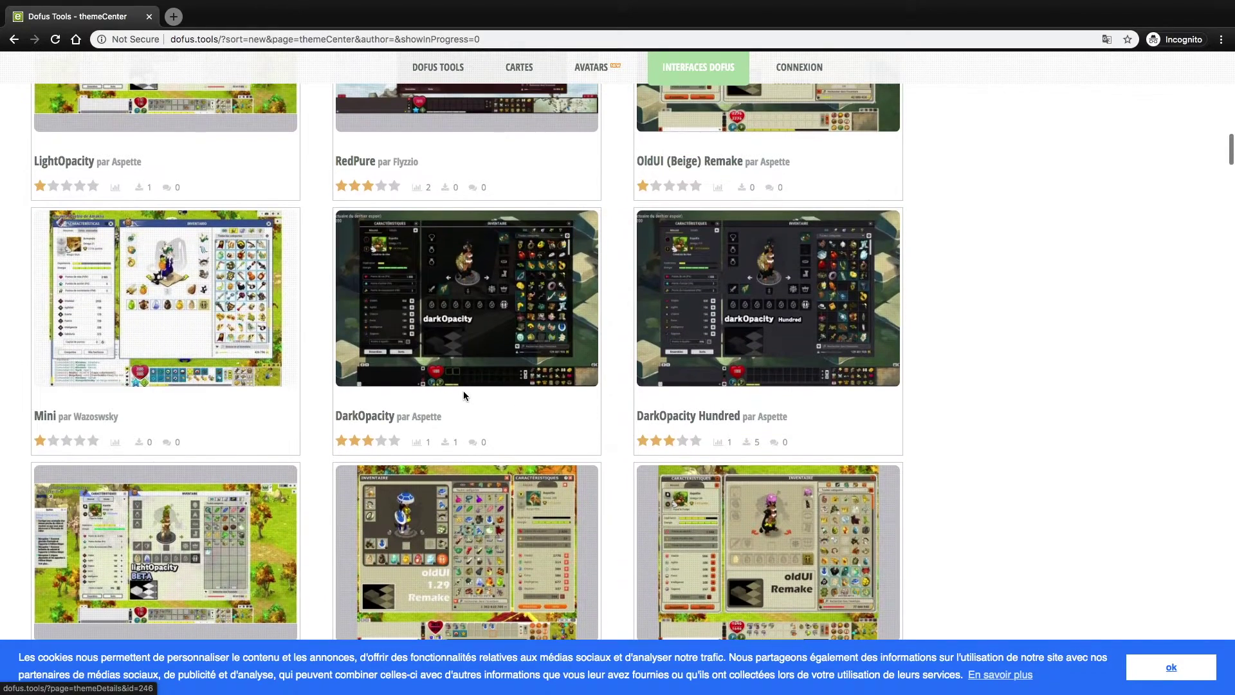
pyautogui.scroll(4, 230, 359)
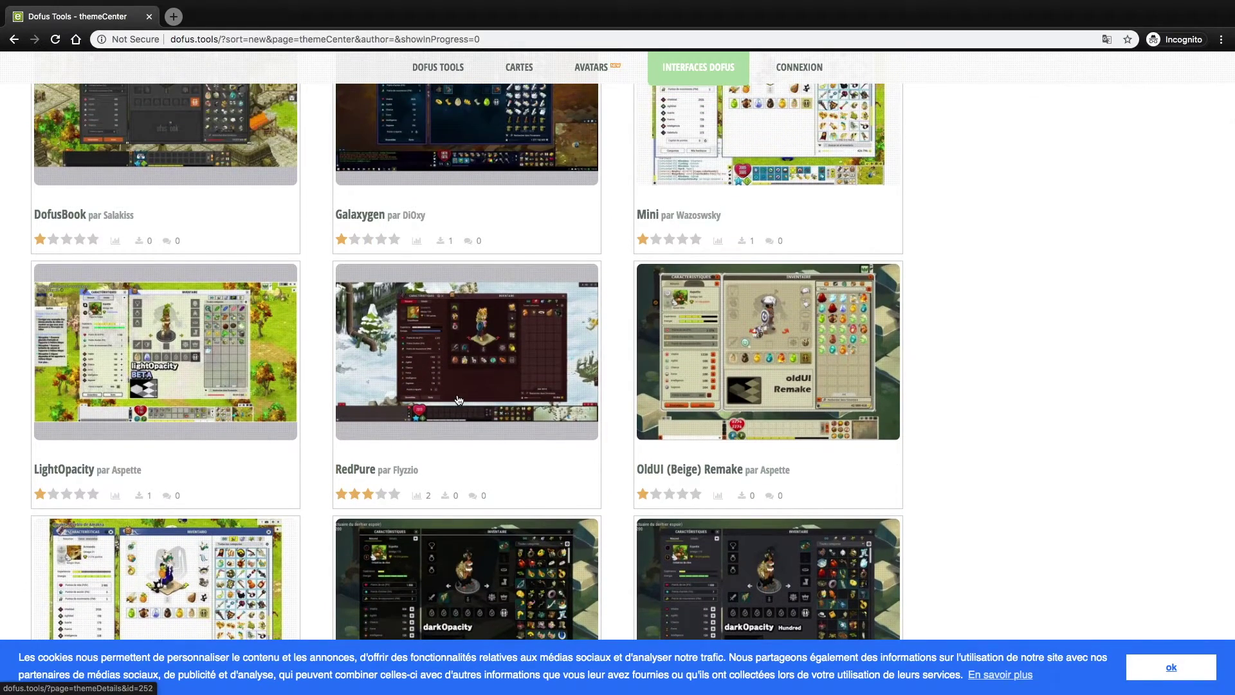
pyautogui.click(456, 399)
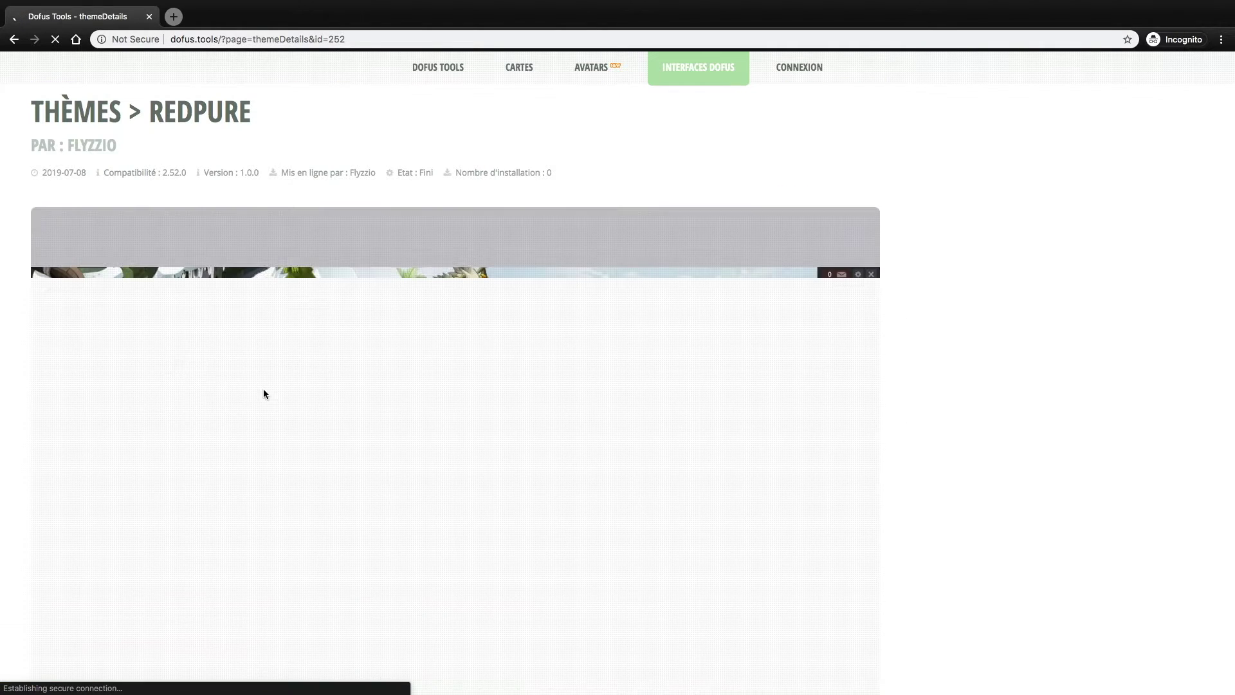
# Open RedPure's theme-252.json install link, select its address, and bring Dofus beside the browser
pyautogui.scroll(-3, 418, 314)
pyautogui.scroll(-1, 430, 314)
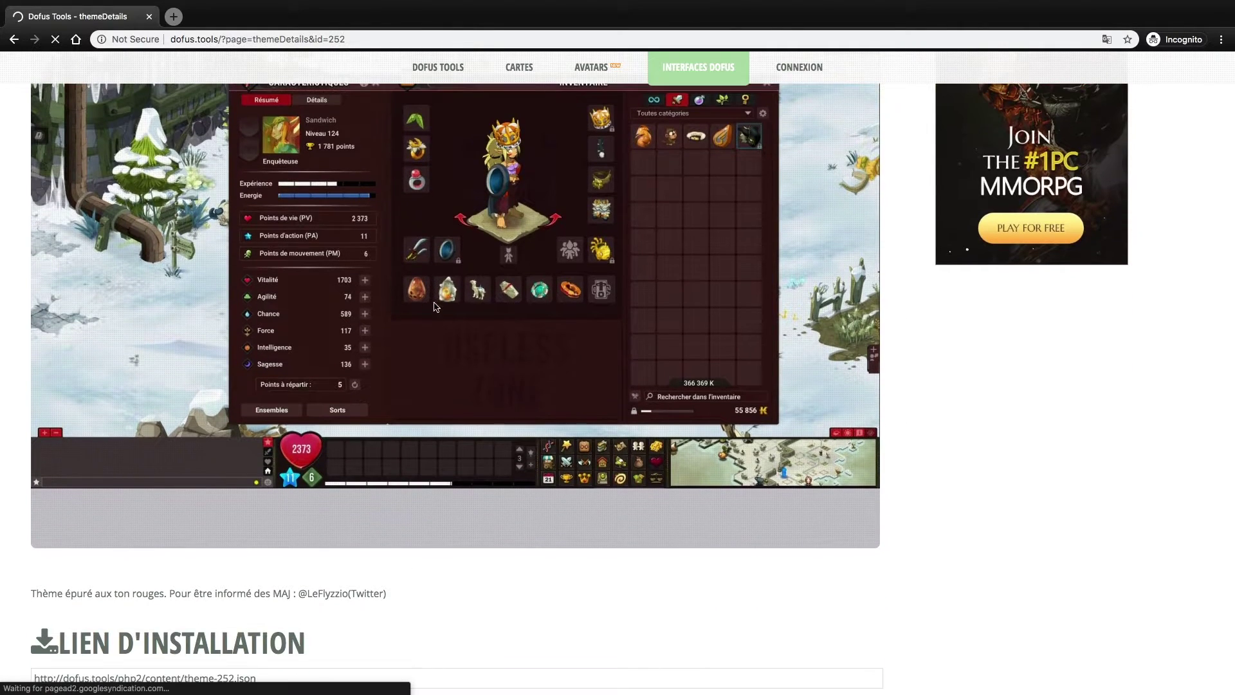
pyautogui.scroll(-4, 399, 369)
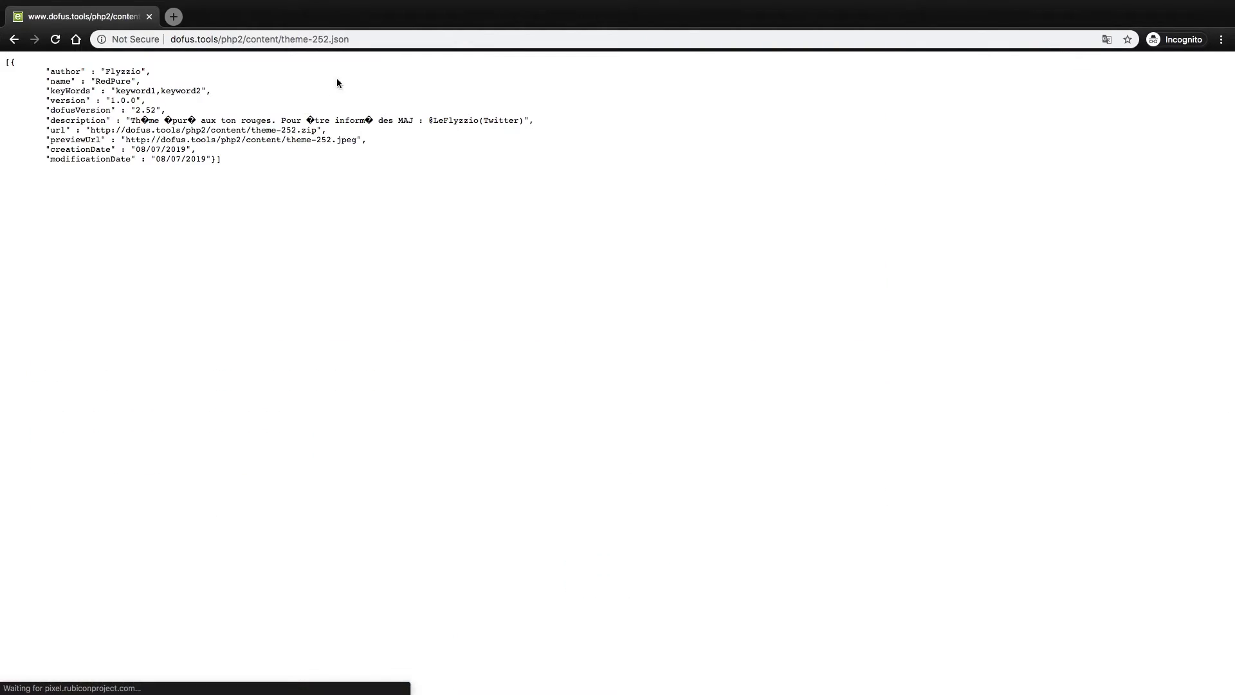
pyautogui.click(353, 39)
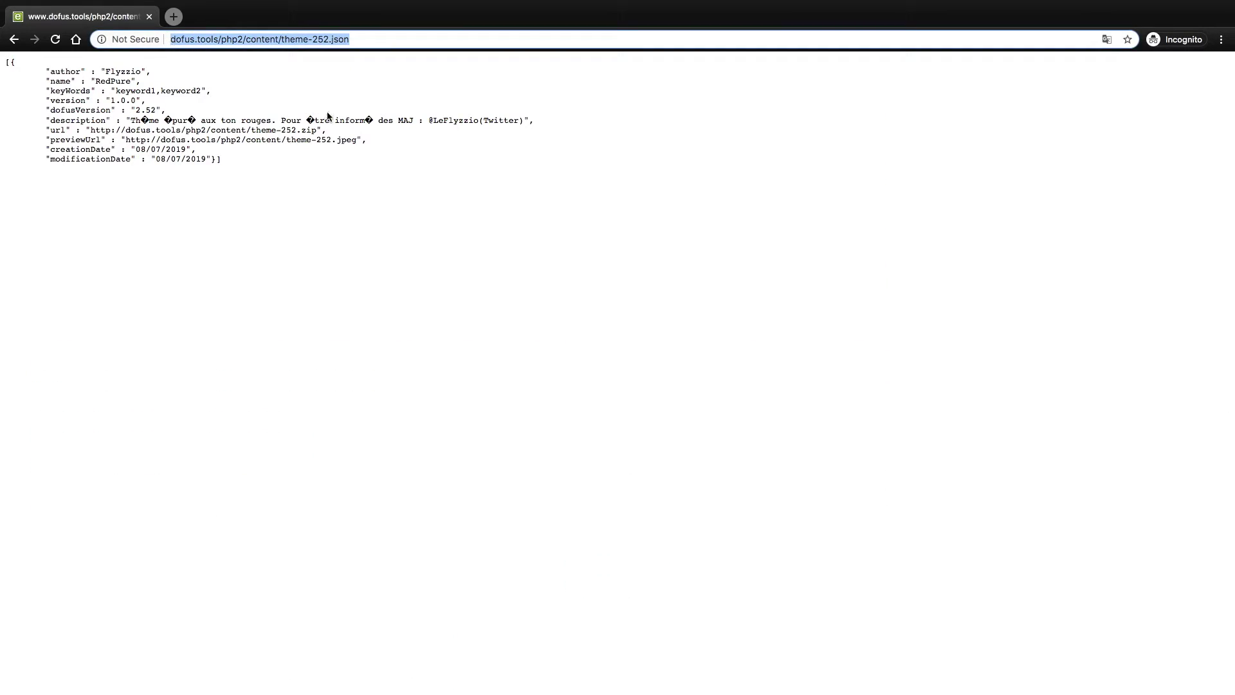
pyautogui.hotkey('ctrl', 'Right')
pyautogui.hotkey('ctrl', 'Right')
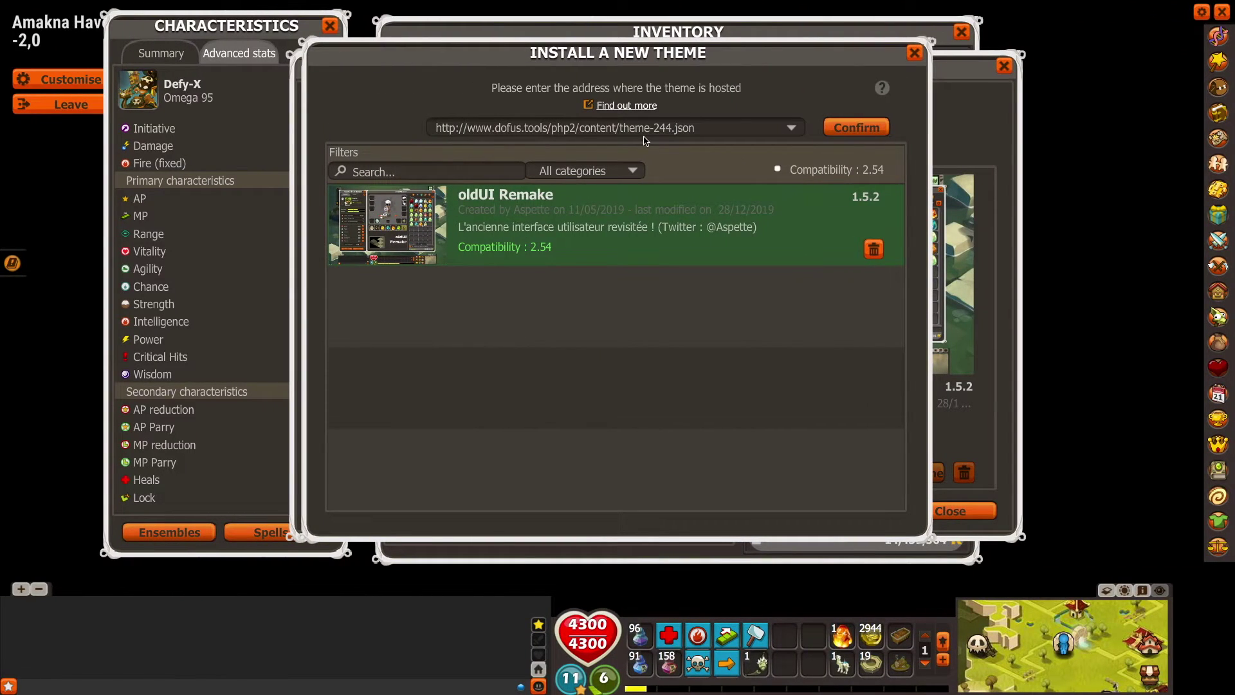
# Replace the theme-244.json address with the theme-252.json URL, load it, and install RedPure
pyautogui.click(645, 140)
pyautogui.hotkey('ctrl', 'a')
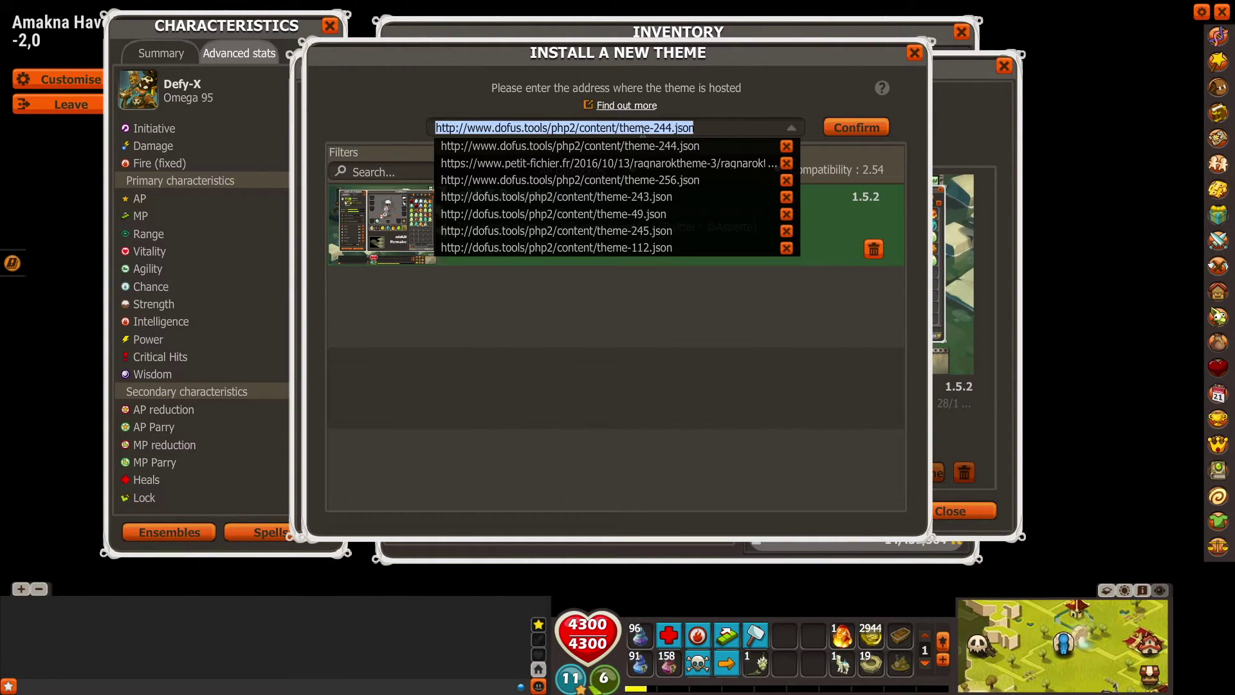
pyautogui.write('http://www.dofus.tools/php2/content/theme-252.json')
pyautogui.click(891, 126)
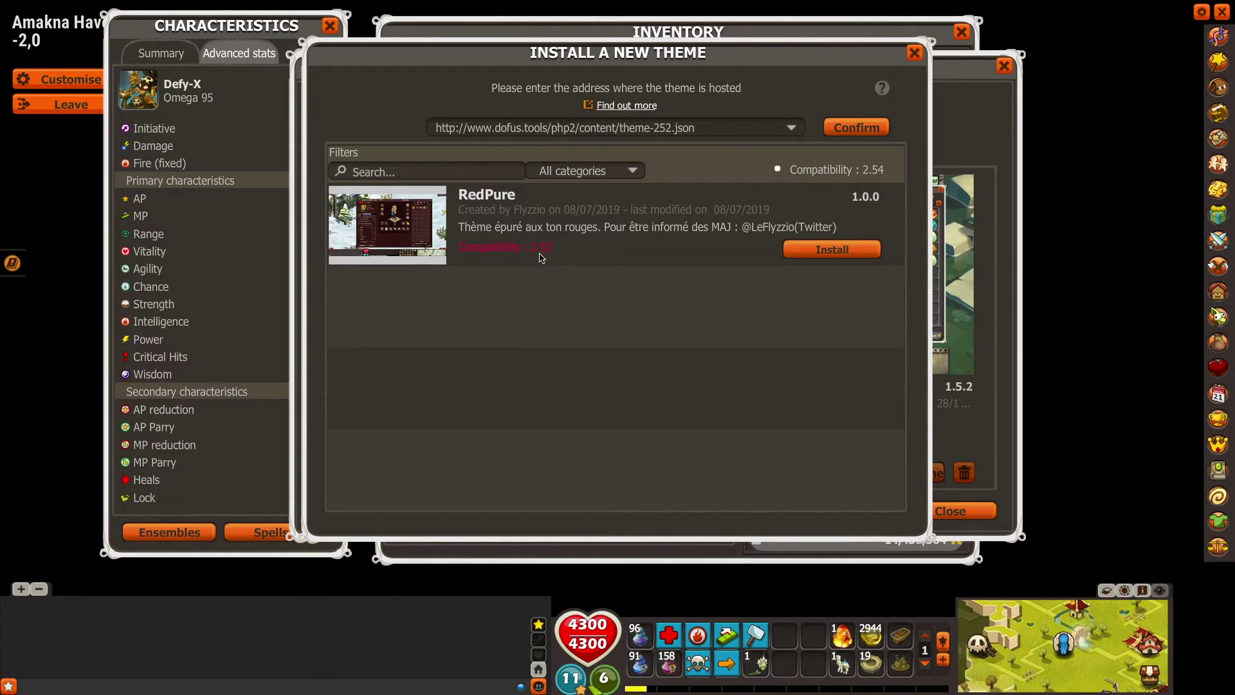
pyautogui.click(830, 249)
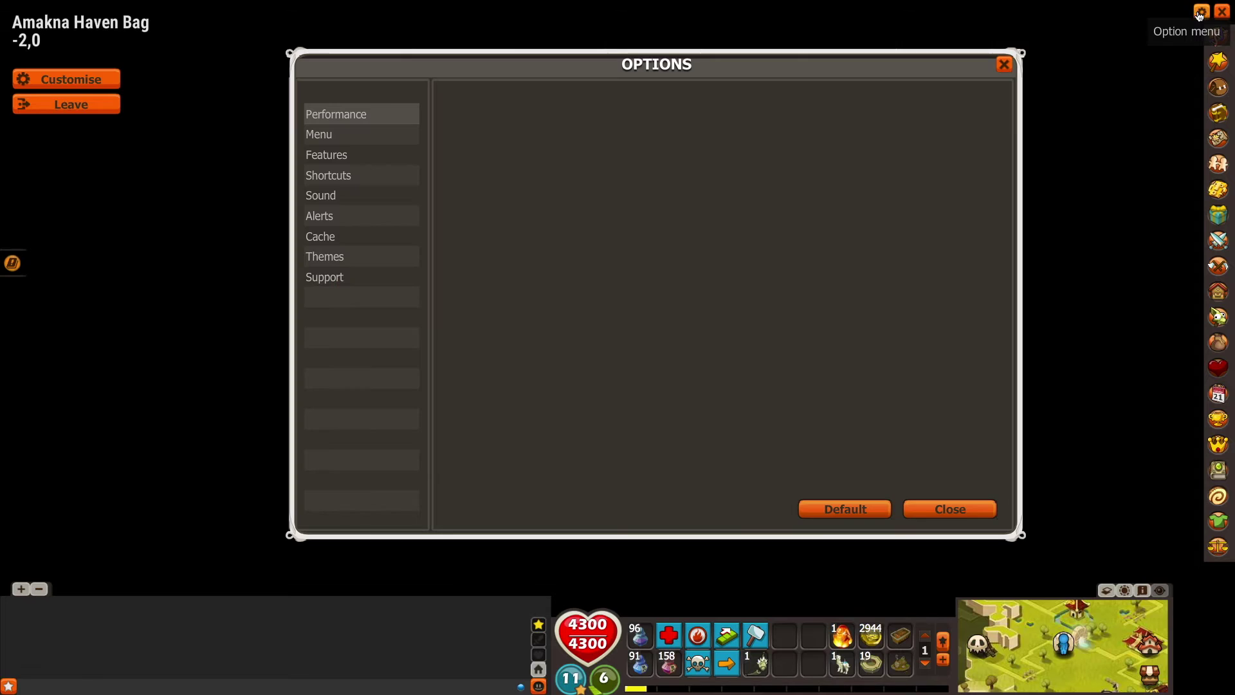
# Select RedPure under Themes, apply it, confirm the restart, and enter the game with the character
pyautogui.click(352, 258)
pyautogui.click(523, 259)
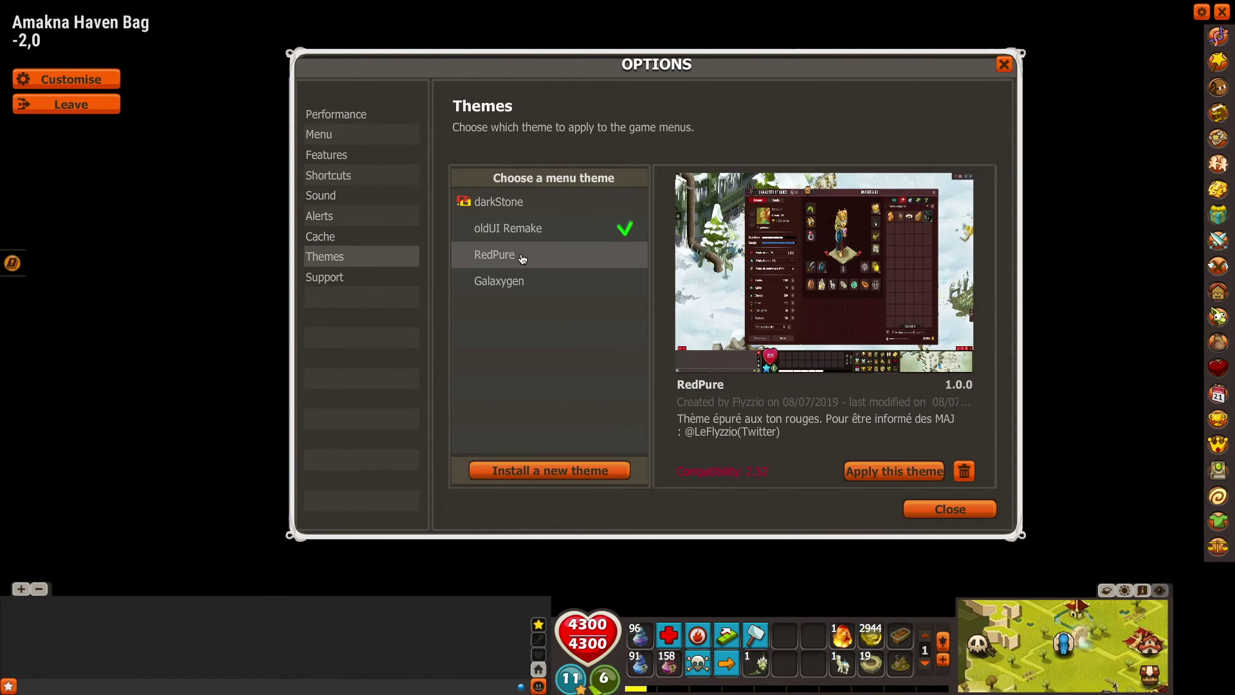
pyautogui.click(895, 471)
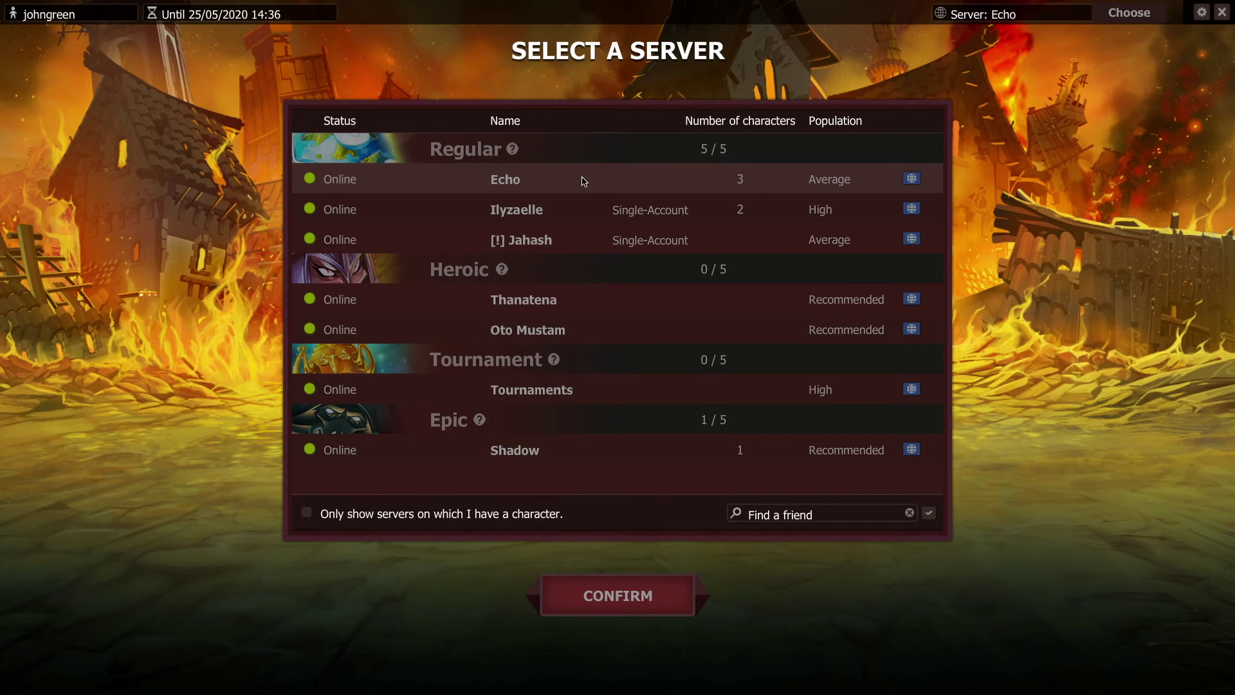
pyautogui.doubleClick(584, 181)
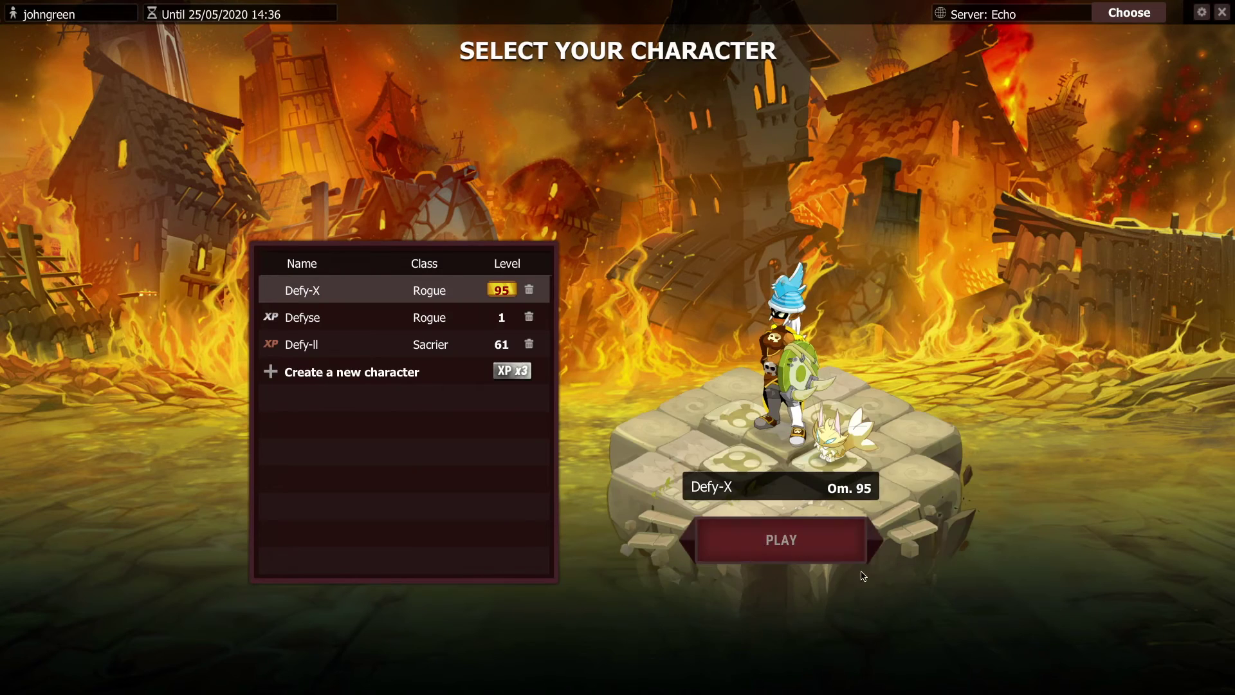
pyautogui.click(794, 540)
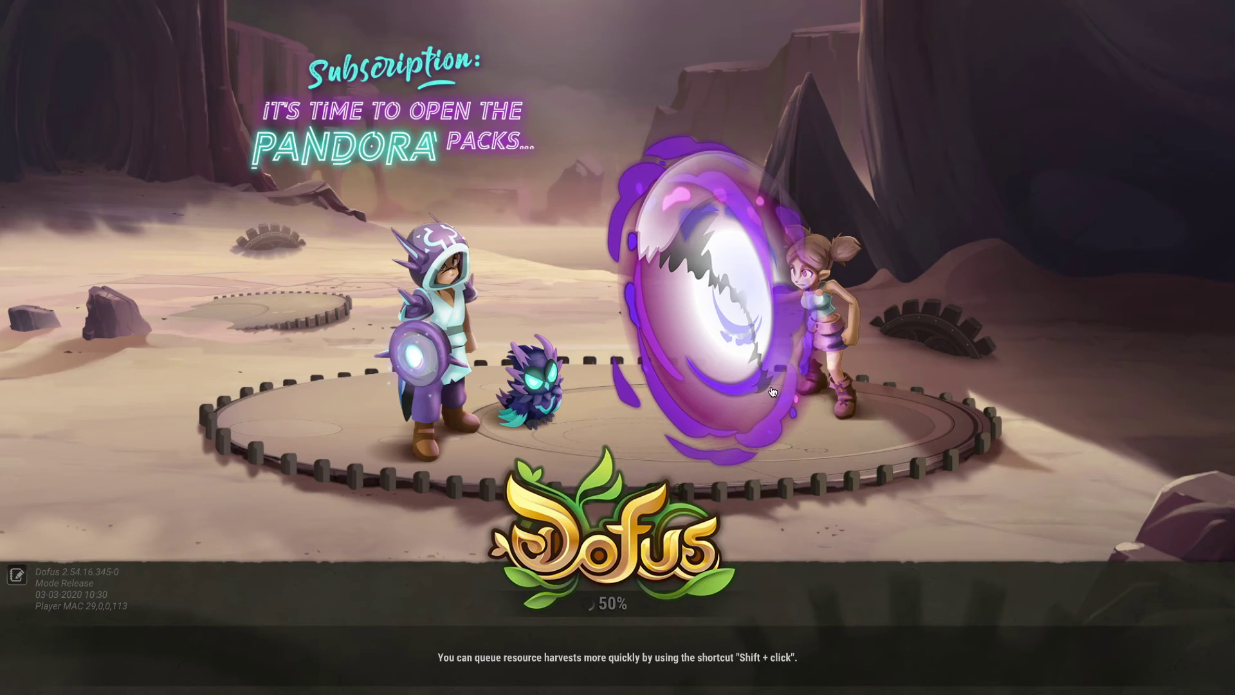